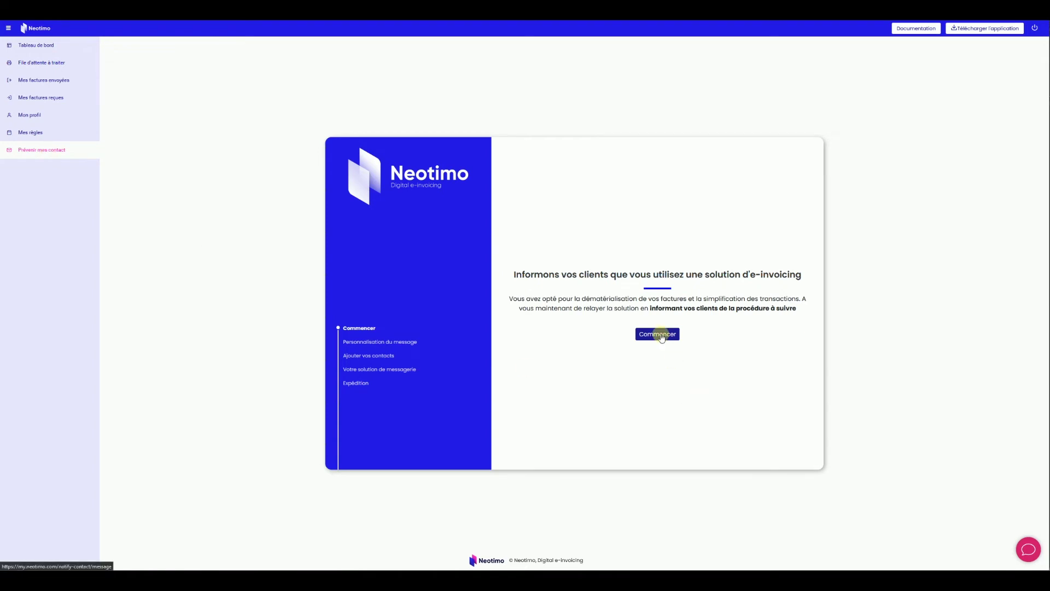
Start the 'Prévenir mes contacts' wizard and reach the 'Votre gabarit d'email personnalisé' template step.
click(659, 334)
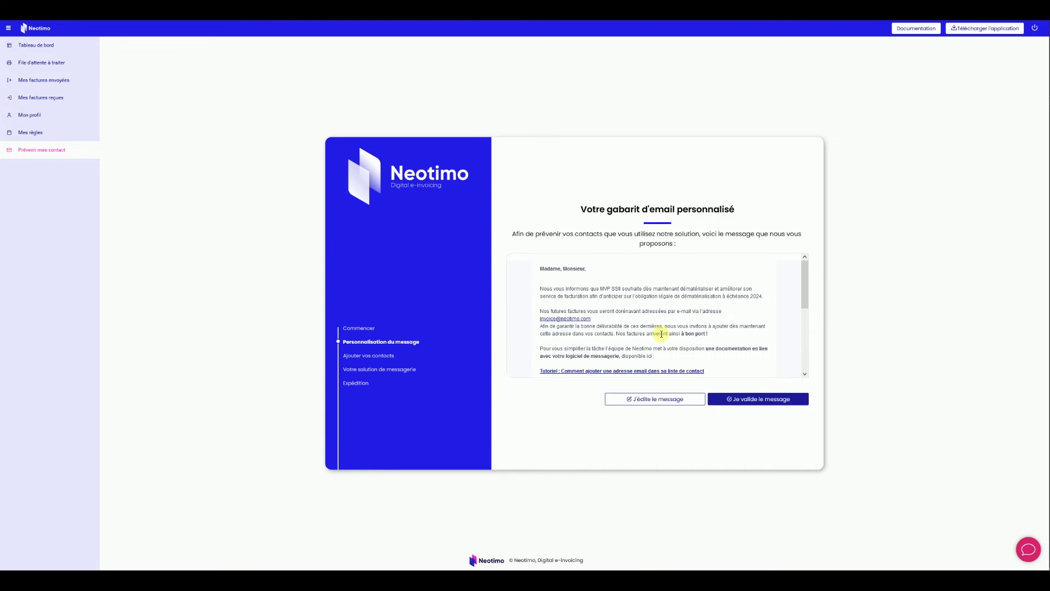
click(651, 403)
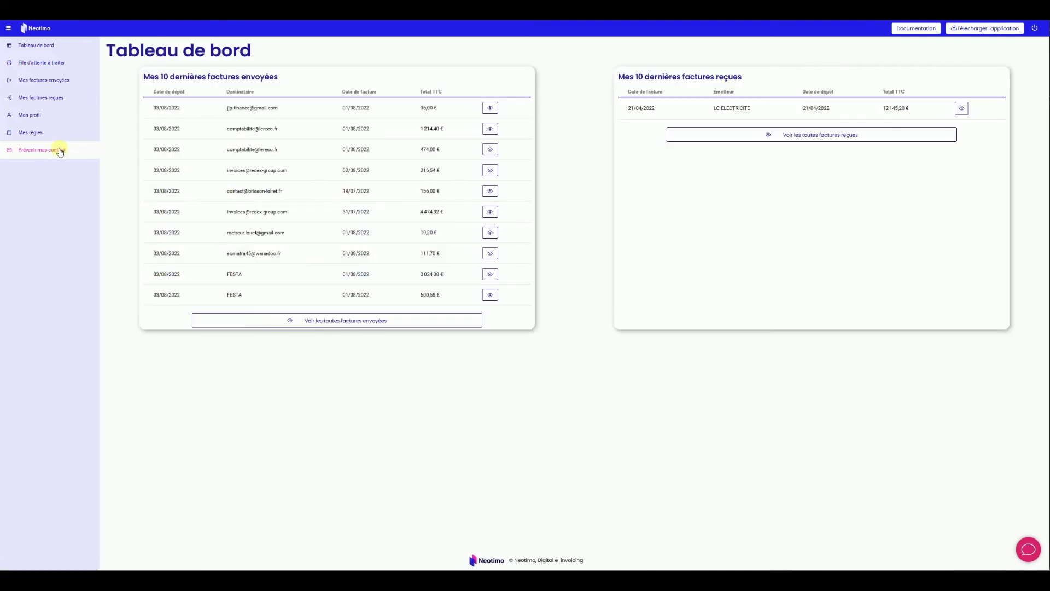
click(60, 150)
click(657, 335)
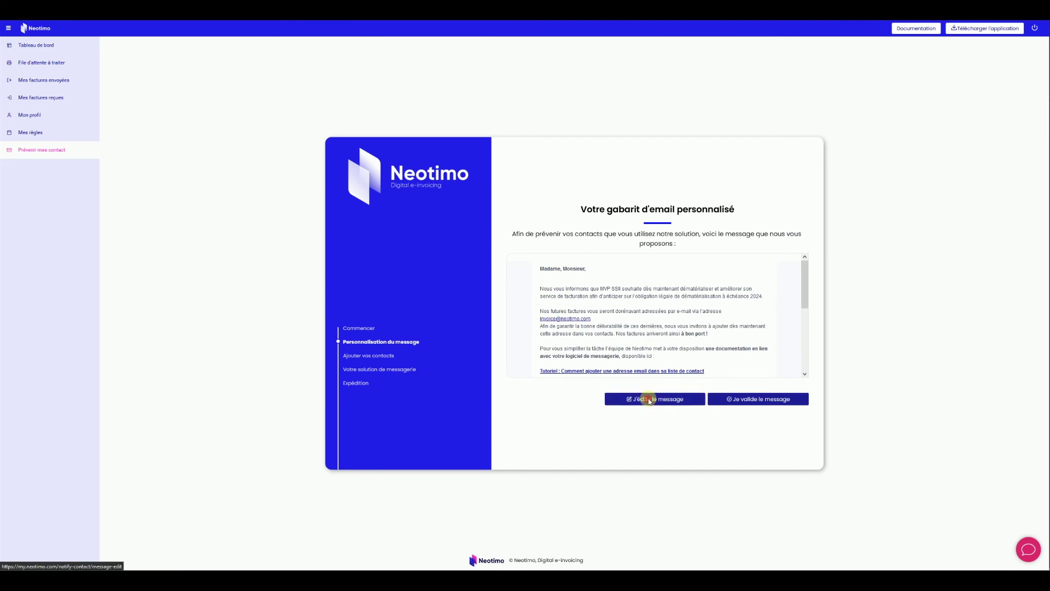
Open the proposed email in the editor and select its first intro paragraph.
click(647, 399)
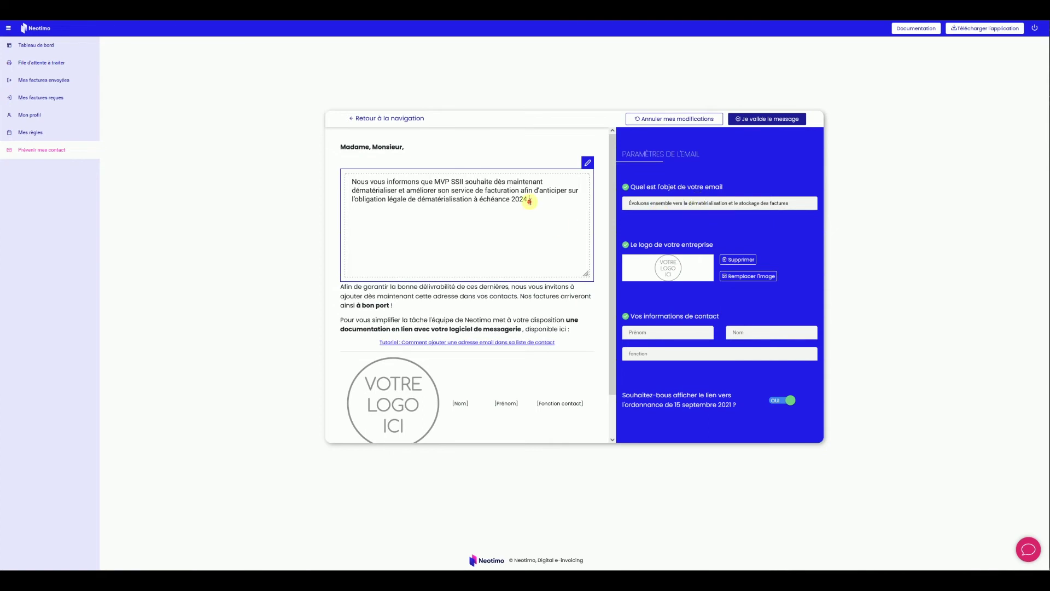
drag(530, 199, 337, 181)
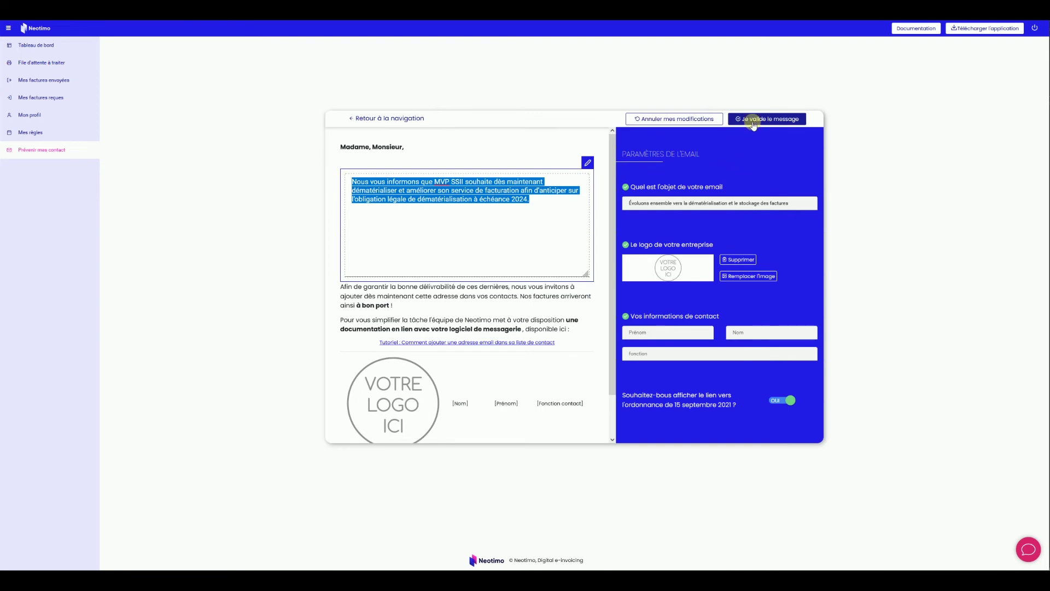
Validate the customised message in the editor and again on the template preview.
click(753, 121)
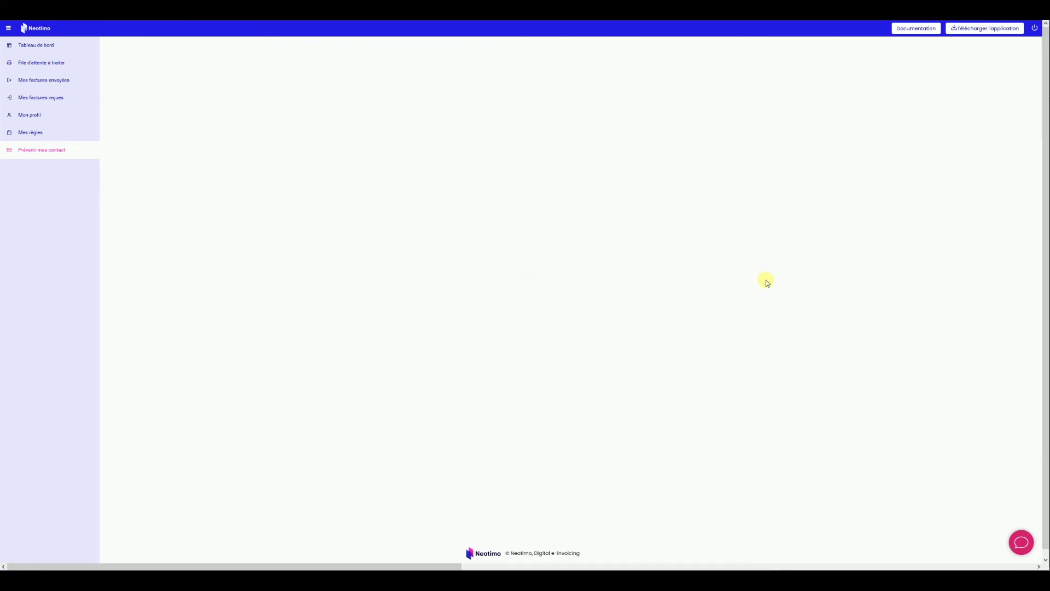
click(764, 407)
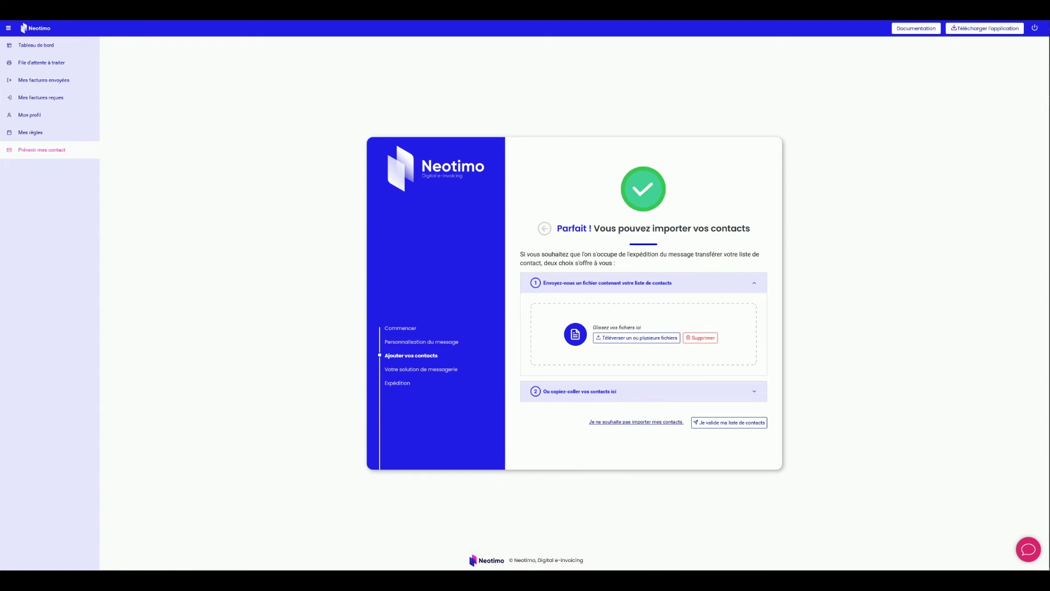
drag(0, 293, 633, 318)
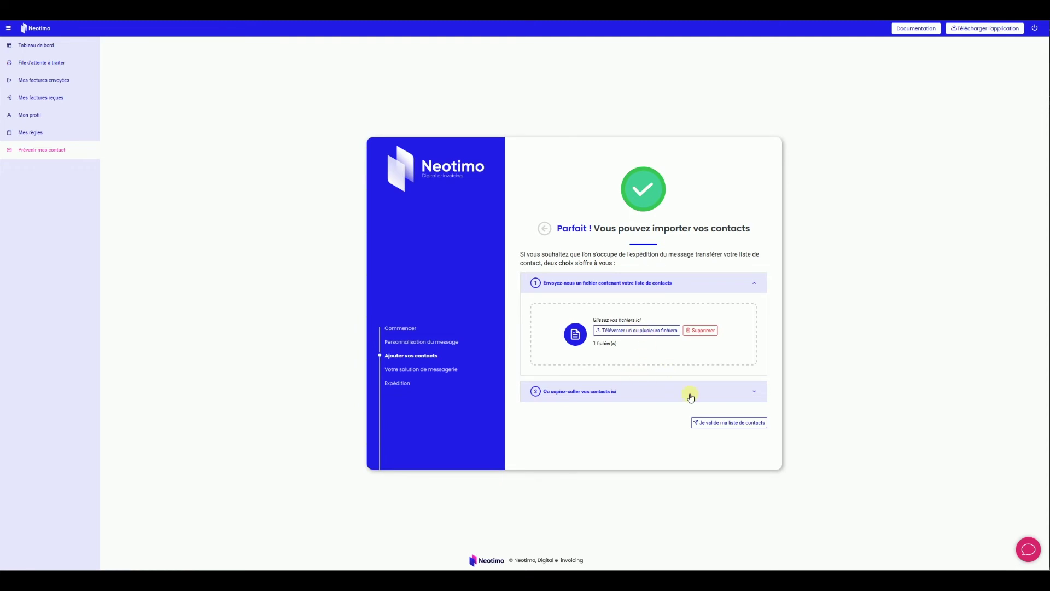
click(715, 424)
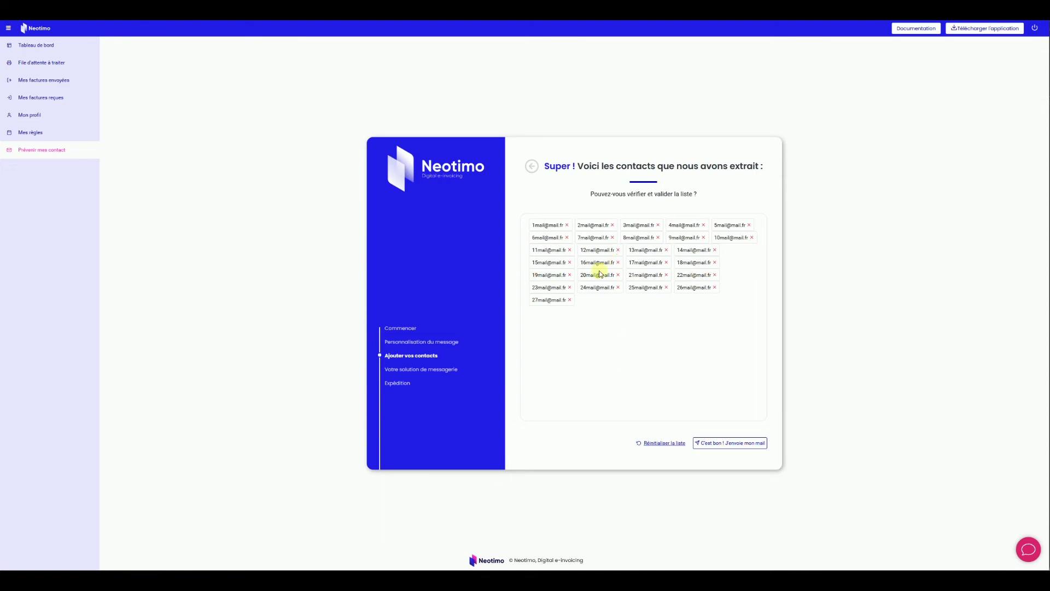
click(672, 444)
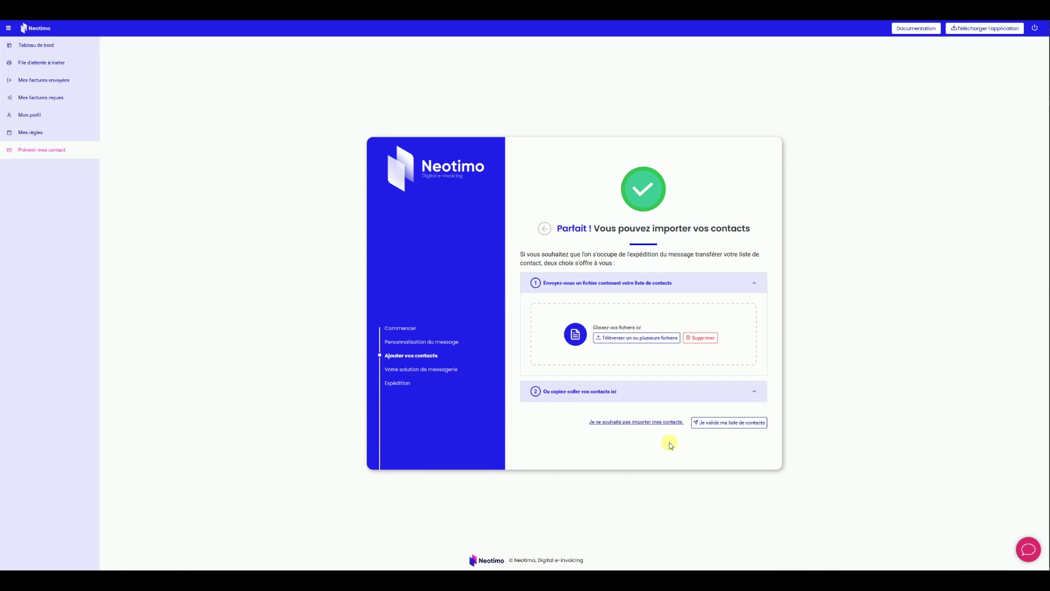
Paste and validate two test contact addresses, then reset the list and reopen the file upload section.
click(603, 392)
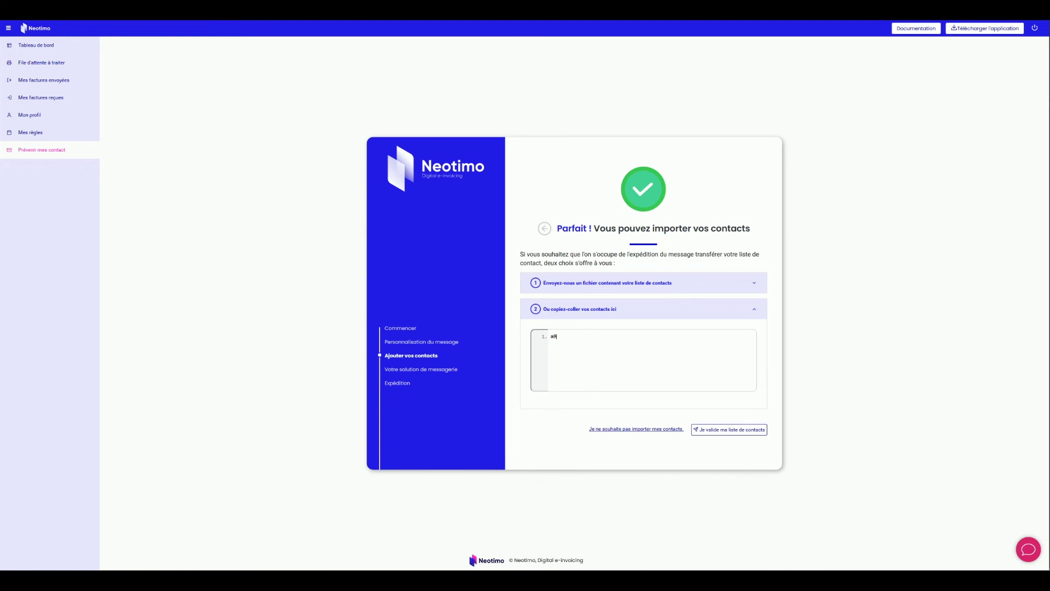
text(a@test.fr )
click(726, 429)
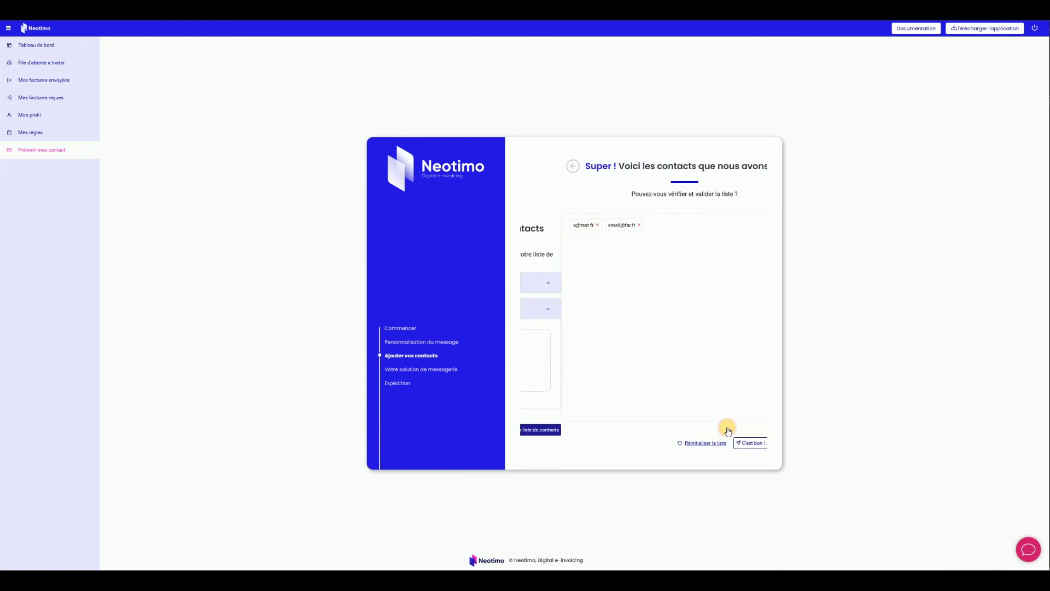
click(663, 443)
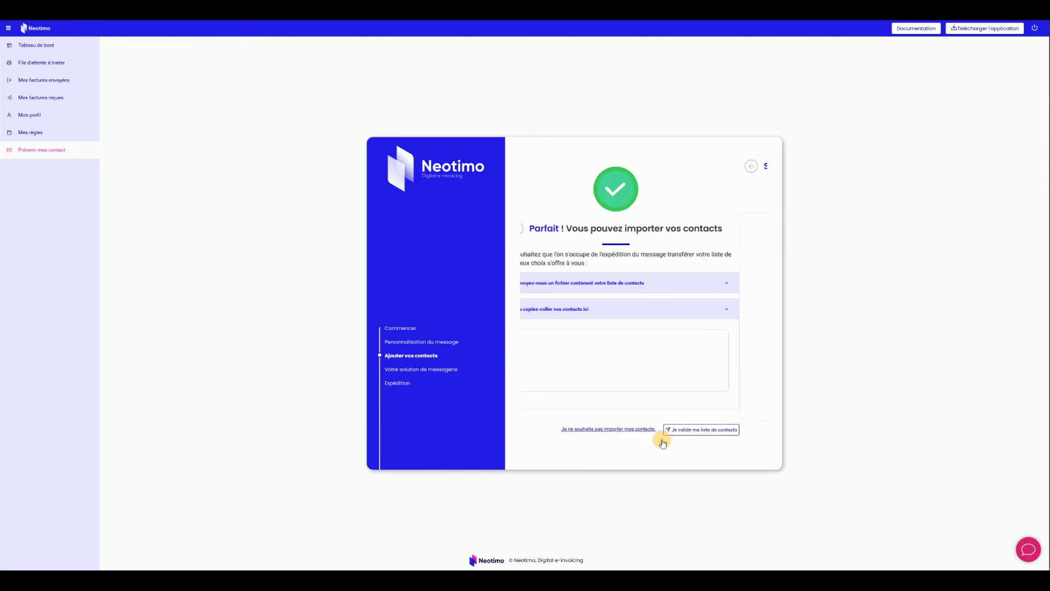
click(602, 284)
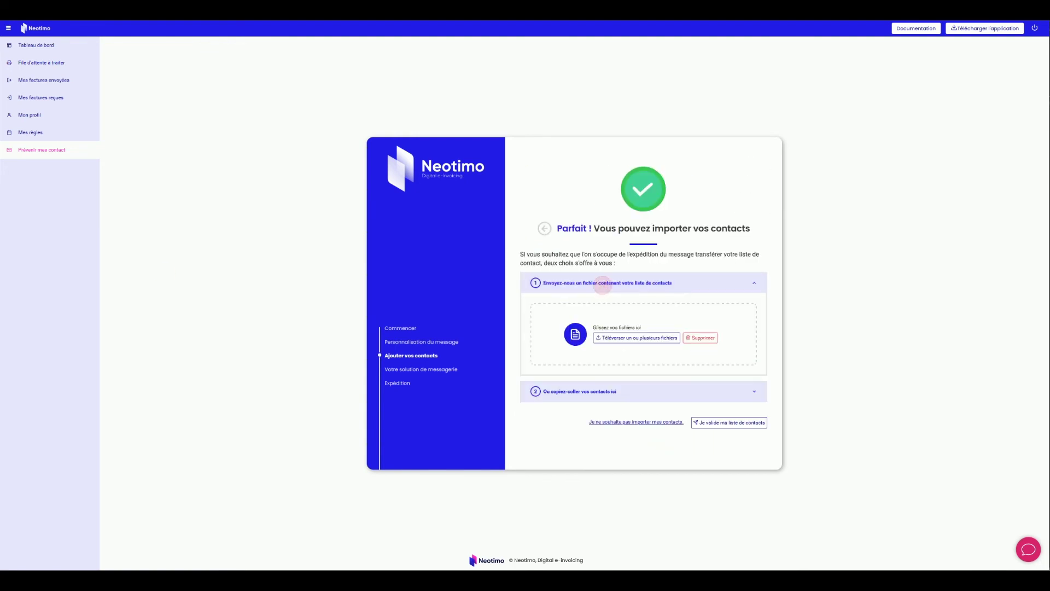
Validate the uploaded contact file so its 27 extracted addresses are listed.
click(727, 422)
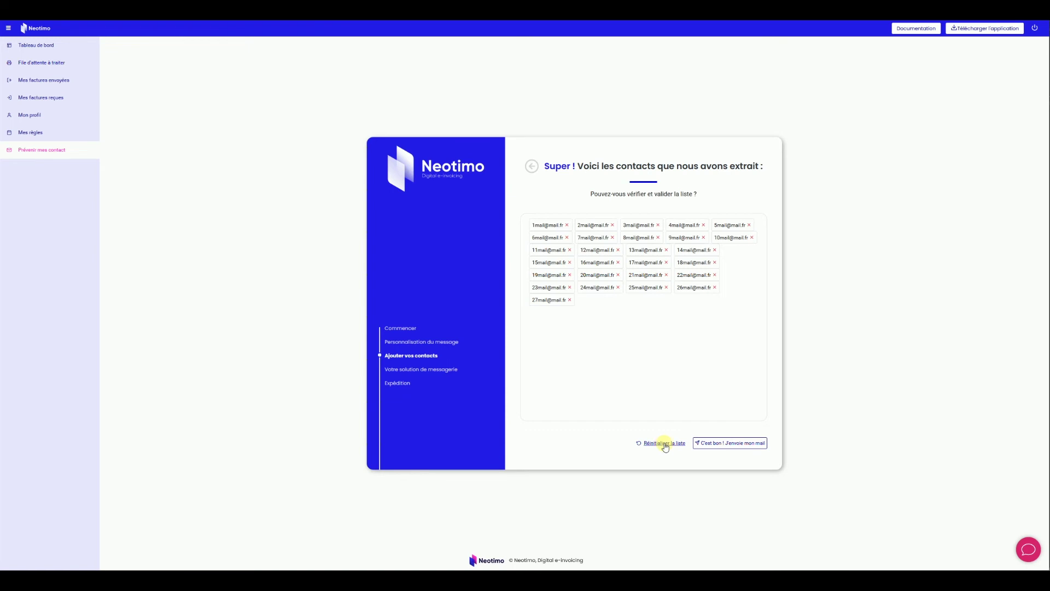
Accept the 27-contact list to reach the 'Votre solution de messagerie' step.
click(731, 444)
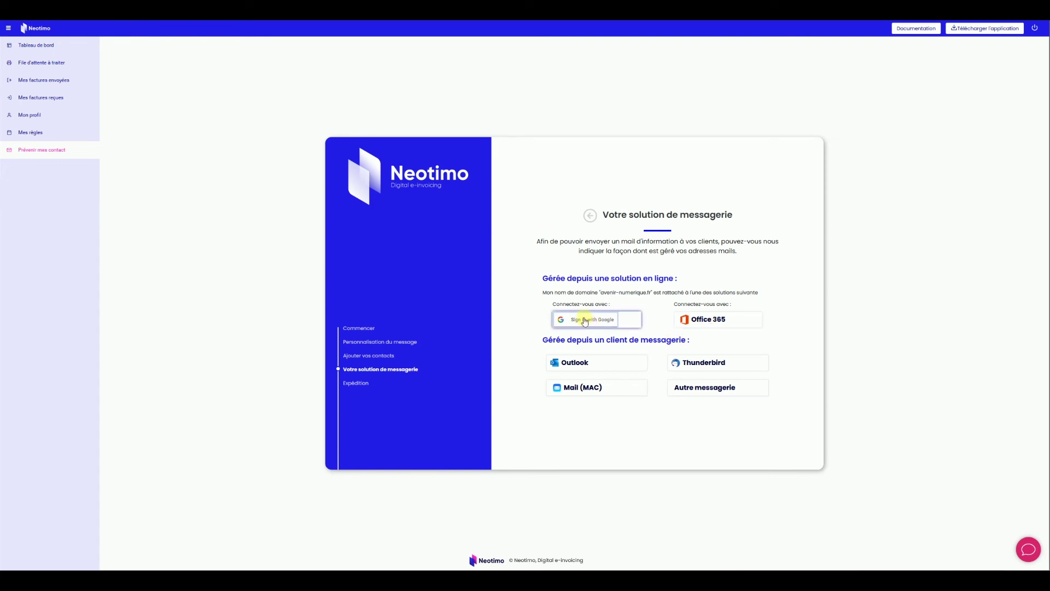
Choose Google as the mail solution, pick the Gmail account and grant Neotimo access to it.
click(585, 321)
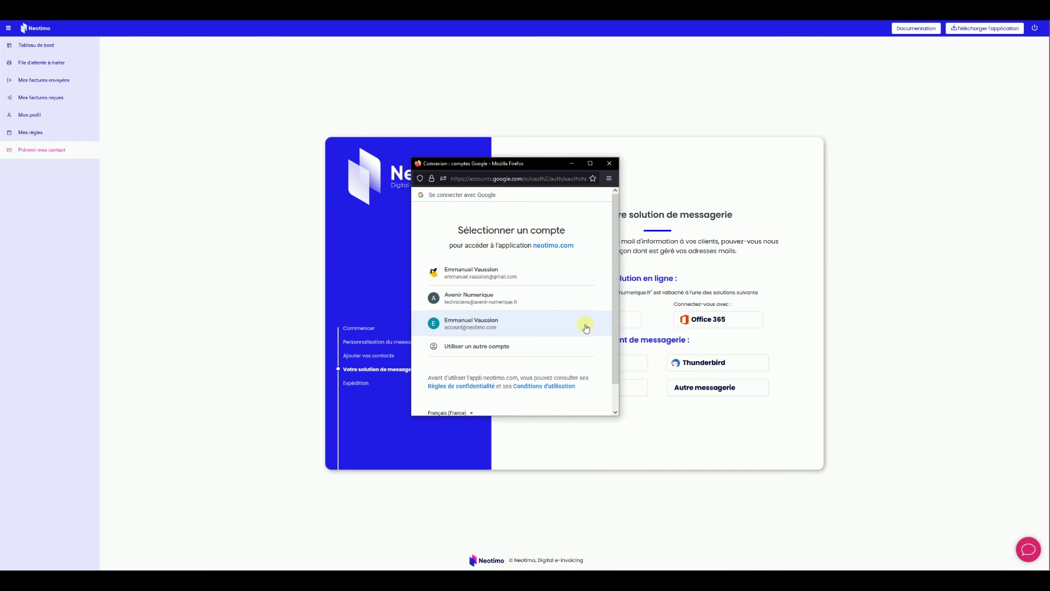
click(478, 273)
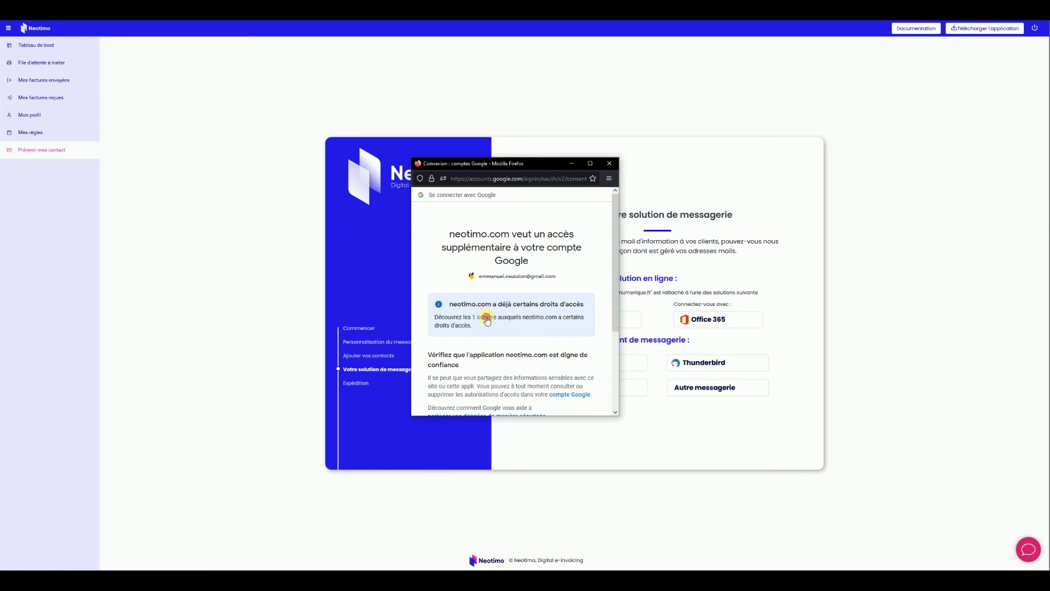
click(487, 317)
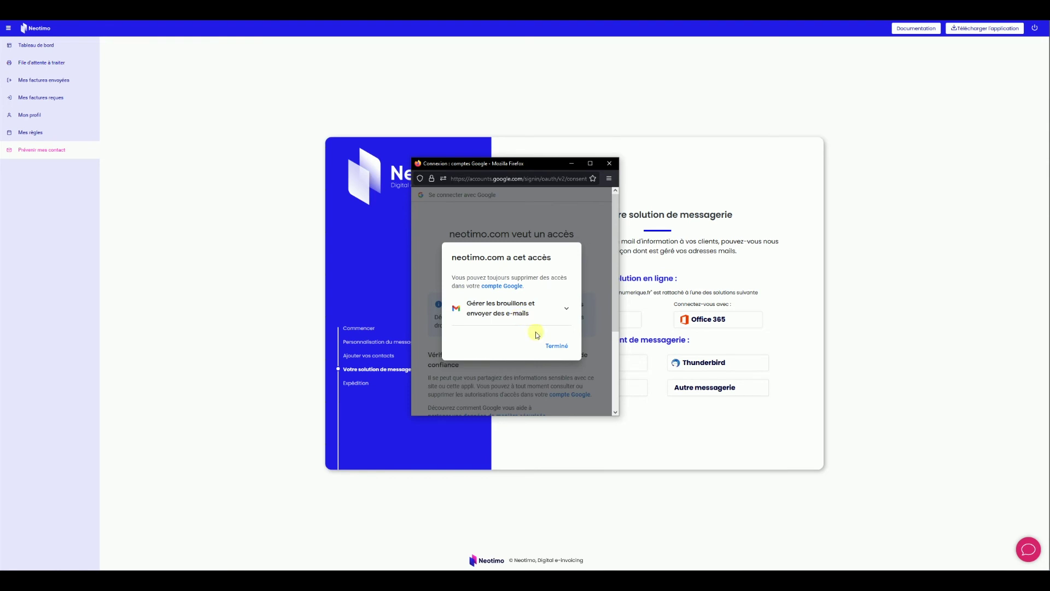
click(557, 345)
scroll(502, 353, down, 3)
scroll(502, 350, down, 1)
click(547, 348)
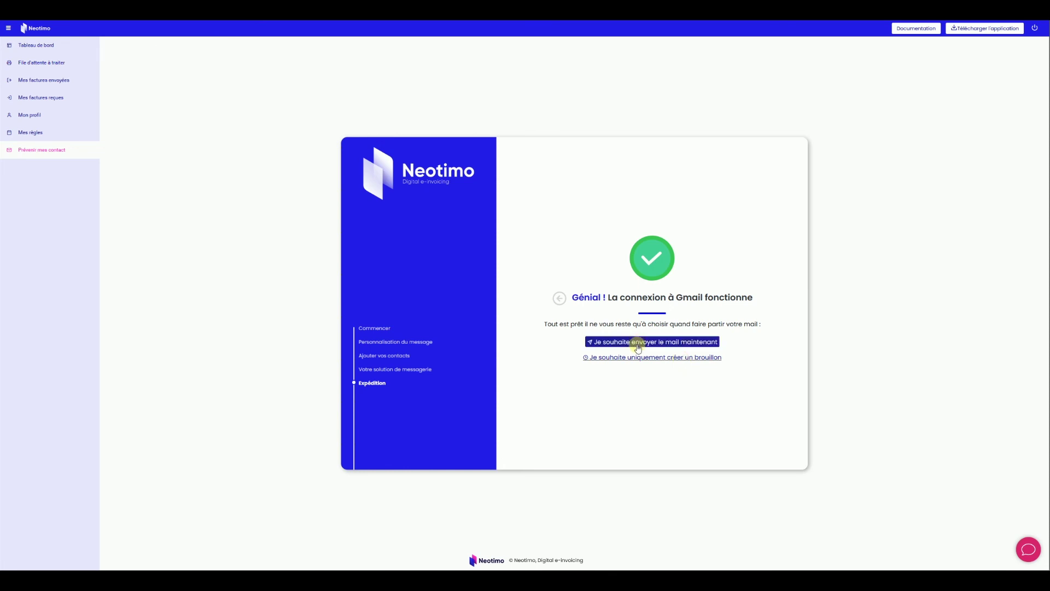
Choose to send the email now, then opt to create only a Gmail draft.
click(637, 343)
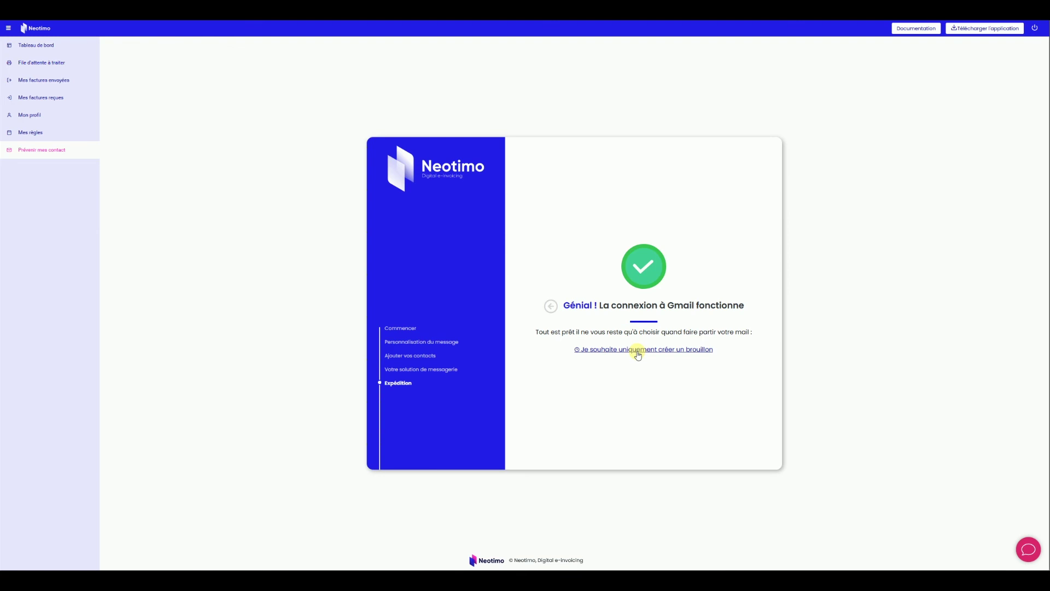
click(638, 353)
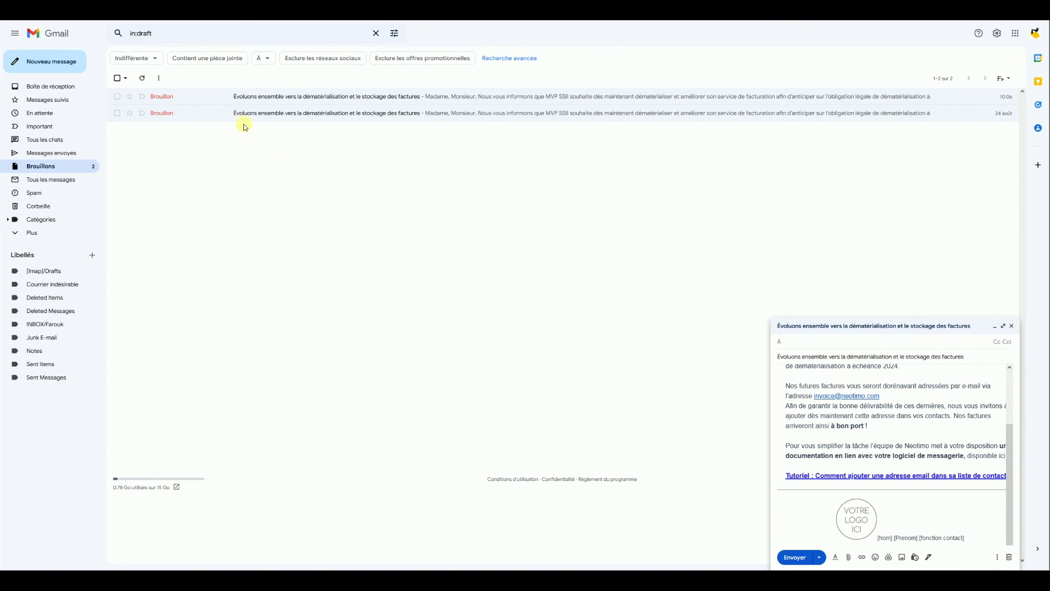
Check the newest Gmail draft's recipients, then open the latest sent message's recipient details.
click(170, 102)
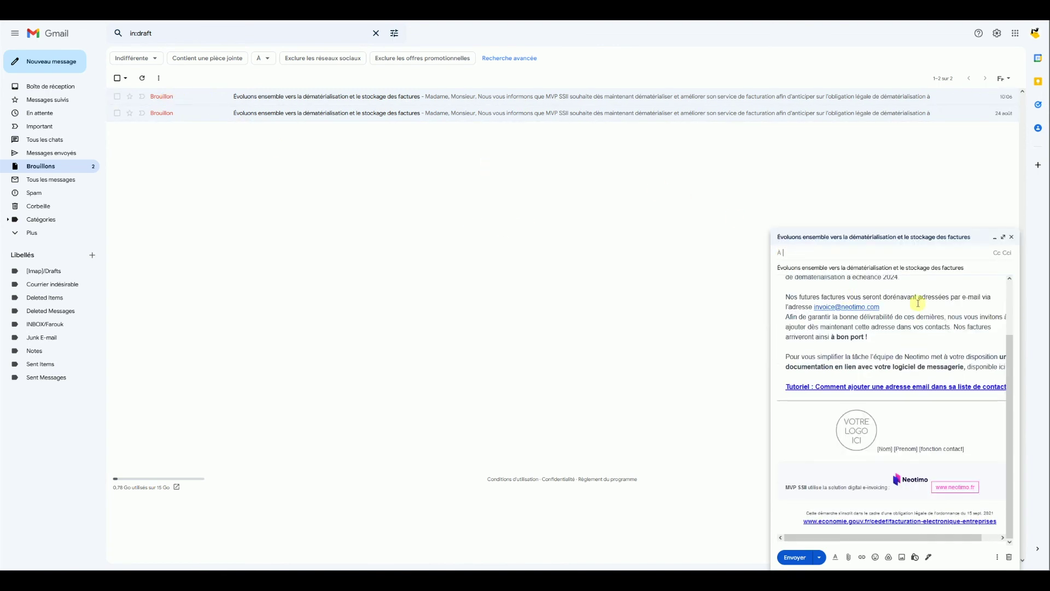
scroll(918, 328, up, 2)
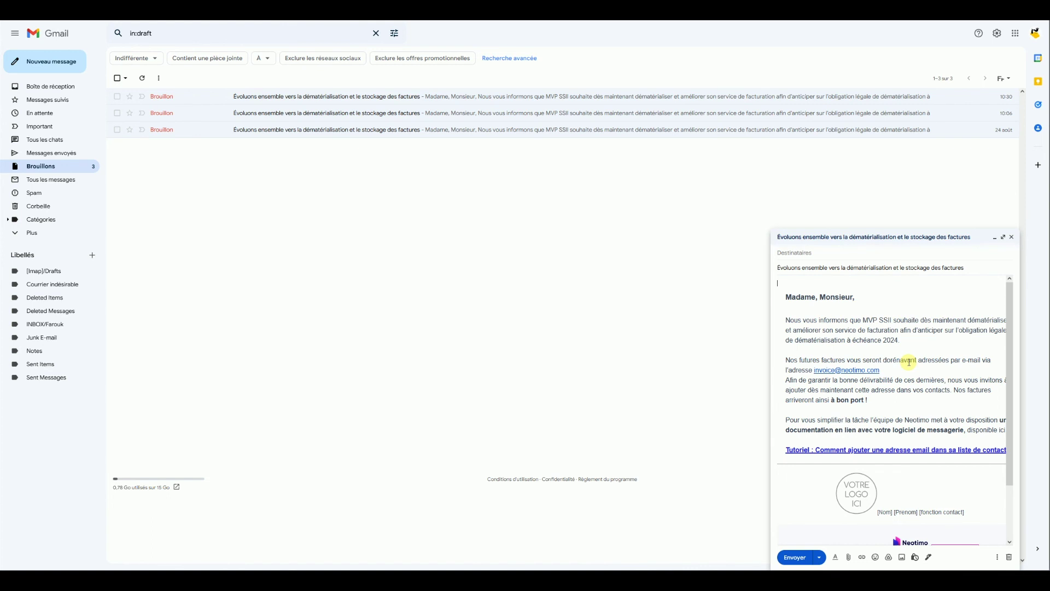
click(856, 255)
click(65, 153)
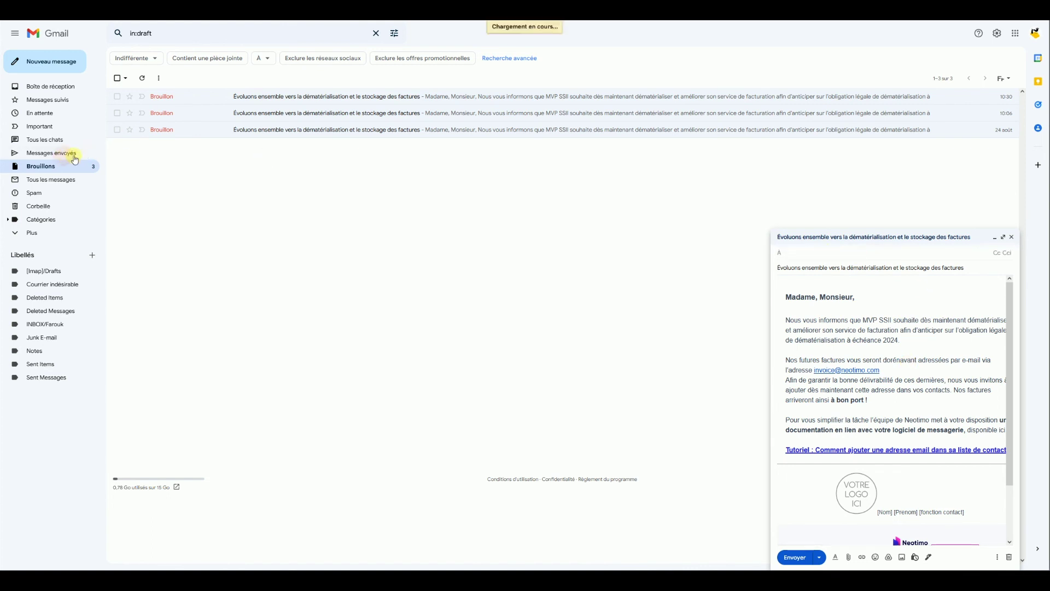
click(253, 96)
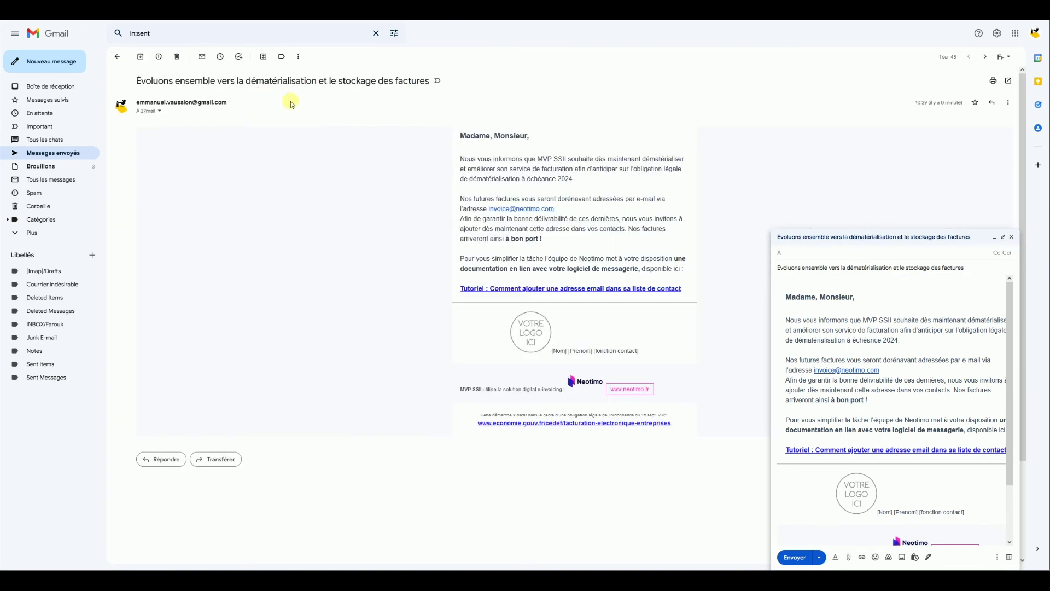
click(160, 111)
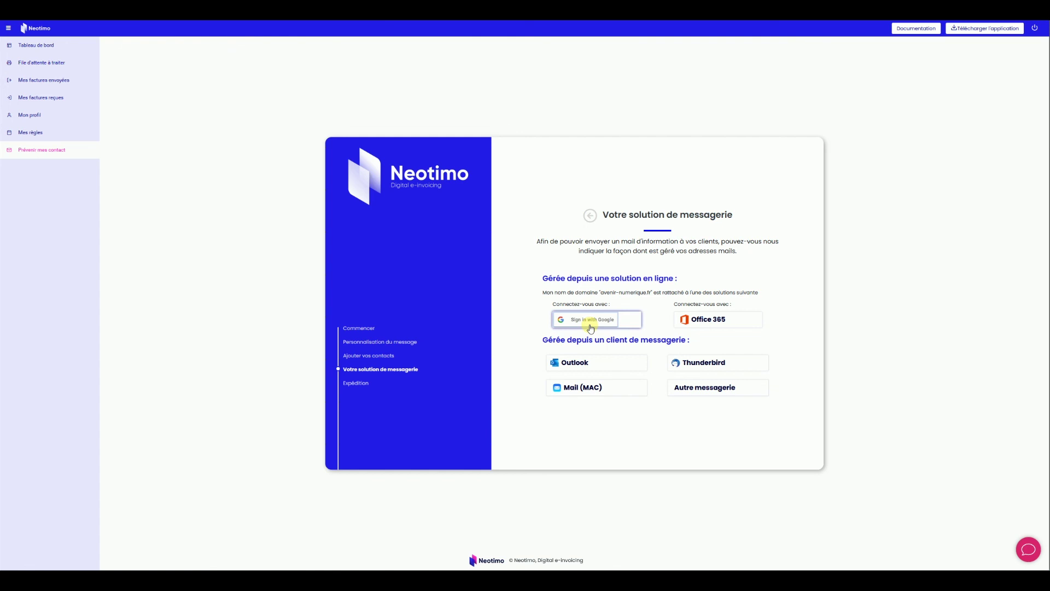
Choose Outlook, upload and validate a contacts file, then pick Outlook again for its sending procedure.
click(585, 363)
click(613, 341)
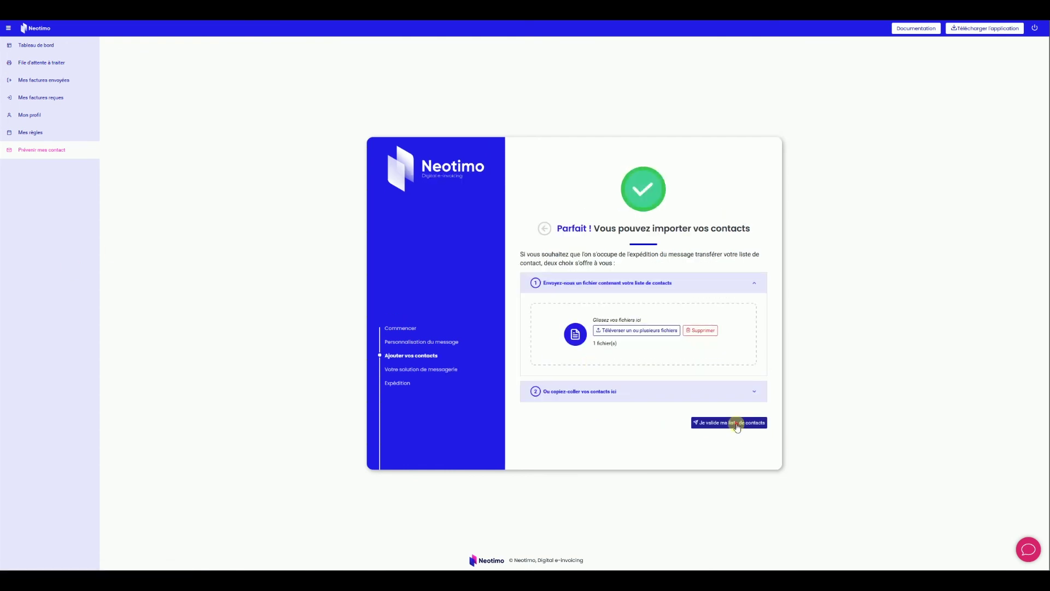
click(731, 422)
click(727, 443)
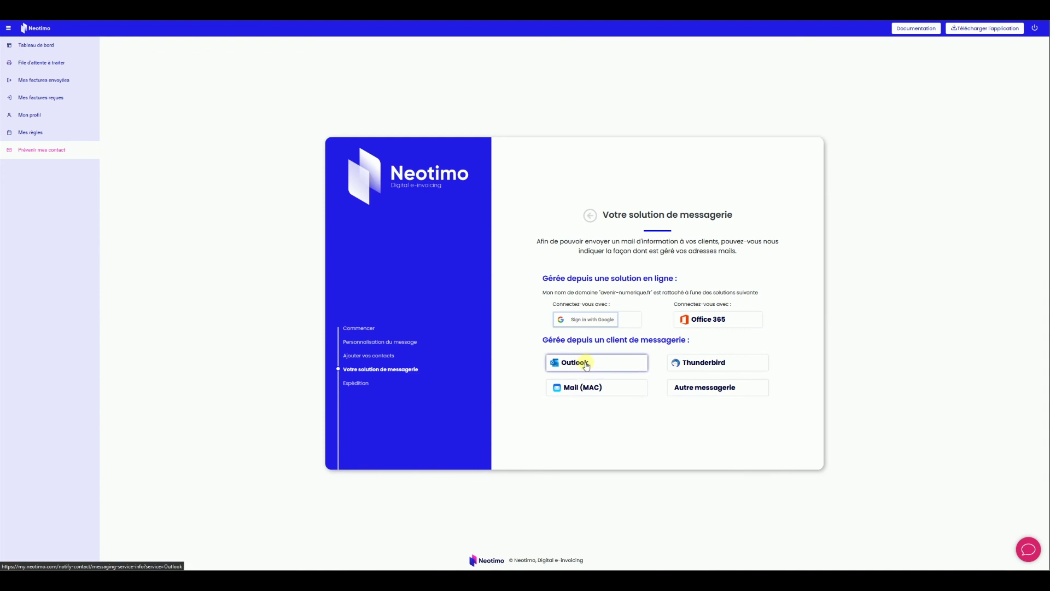
click(586, 364)
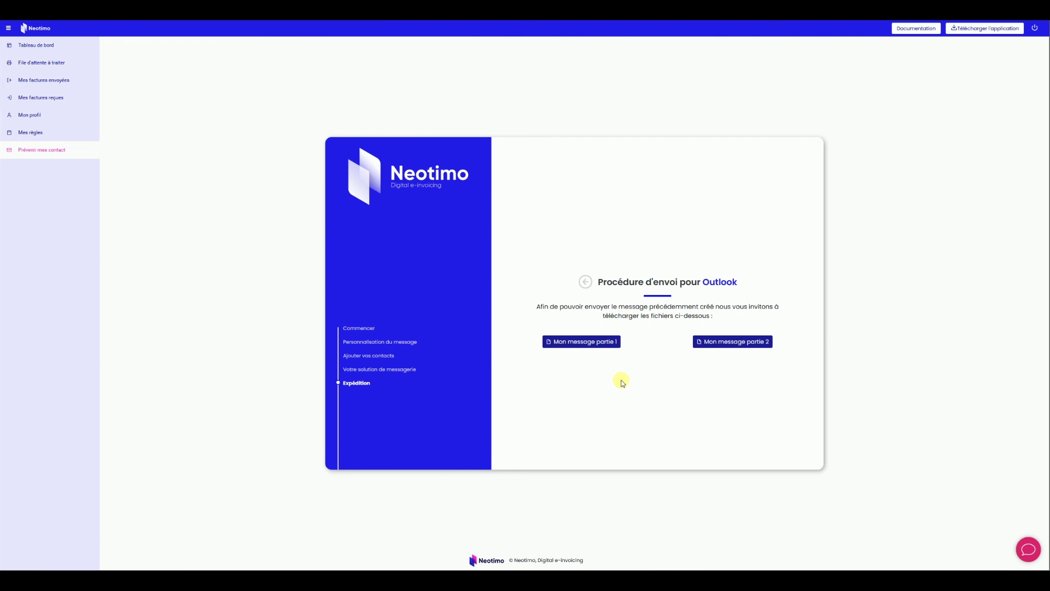
Download 'Mon message partie 1' as Welcome_1_Part1(1).eml and open it in Outlook.
click(582, 343)
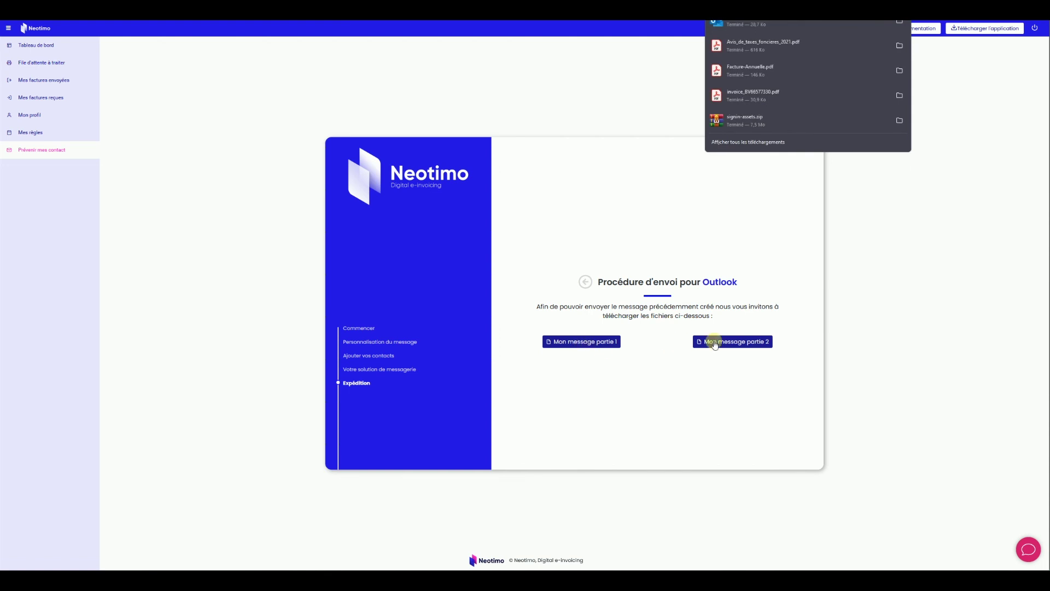
click(716, 344)
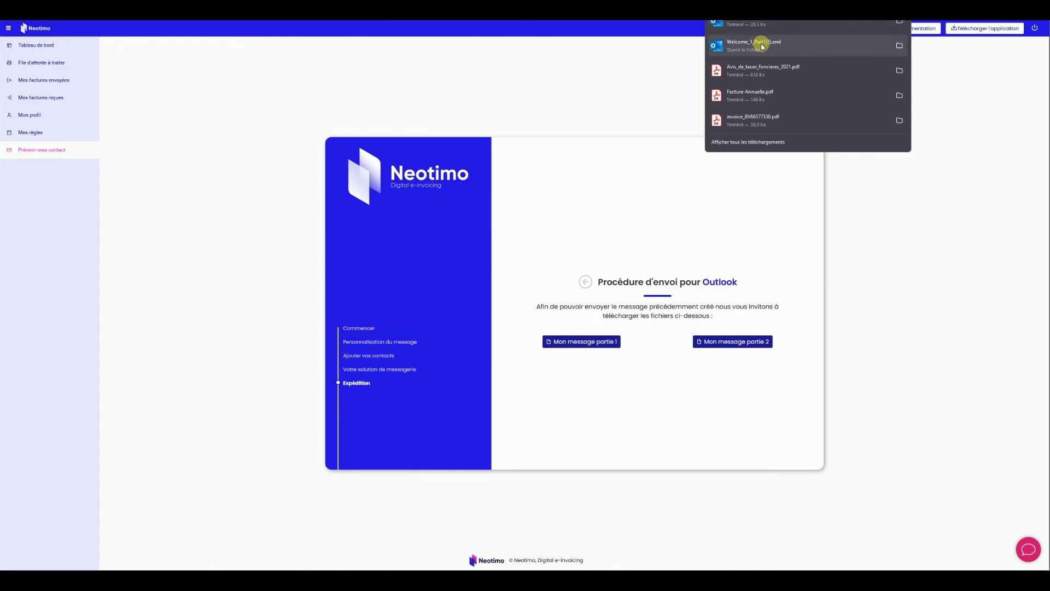
click(760, 43)
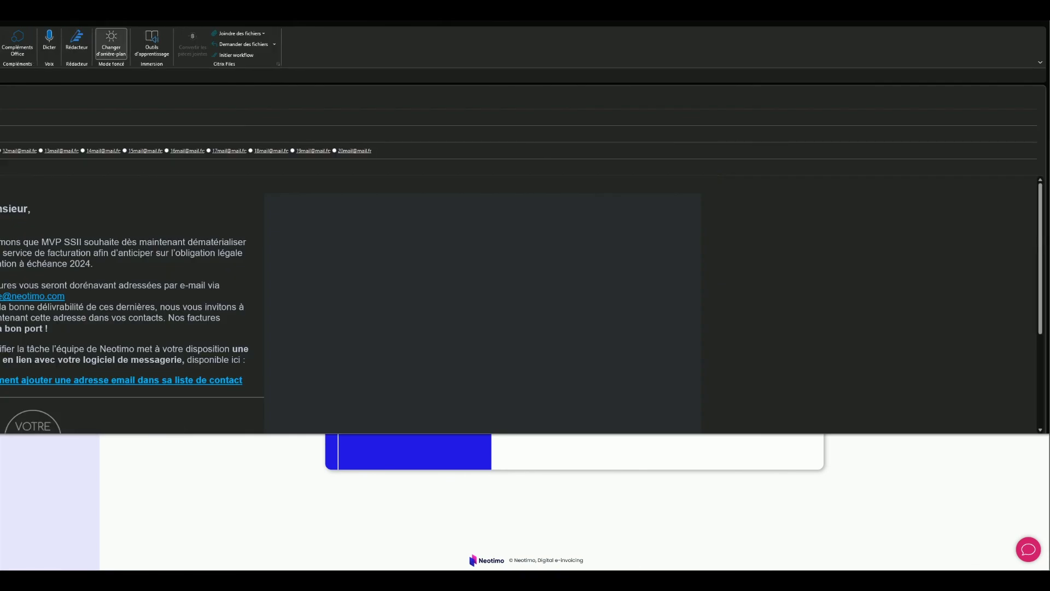
Review the factures message body and its 20 Cci recipients in Outlook, then close the message window.
drag(0, 23, 693, 74)
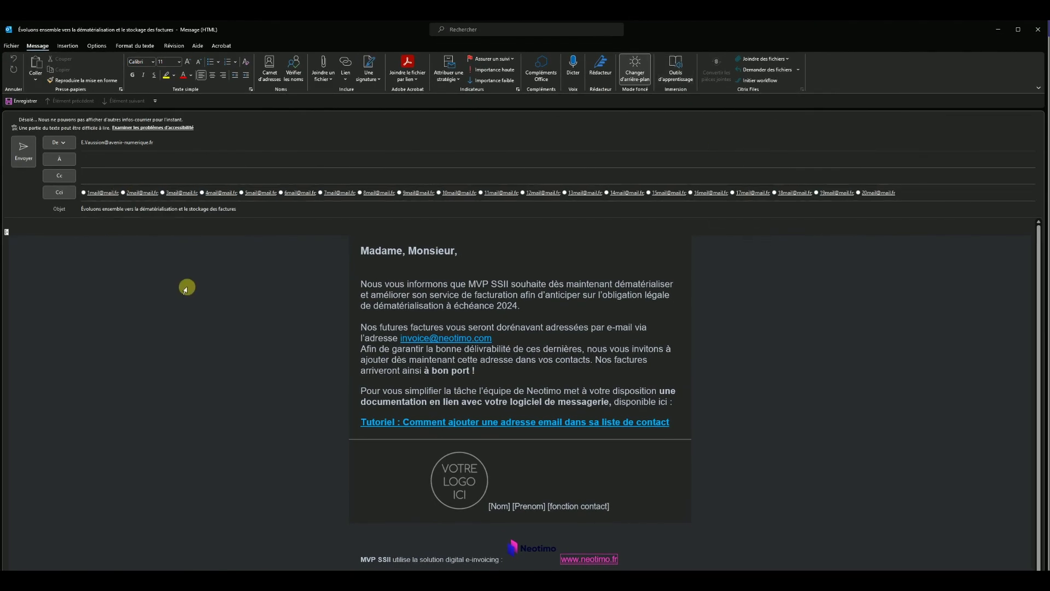
scroll(600, 314, down, 1)
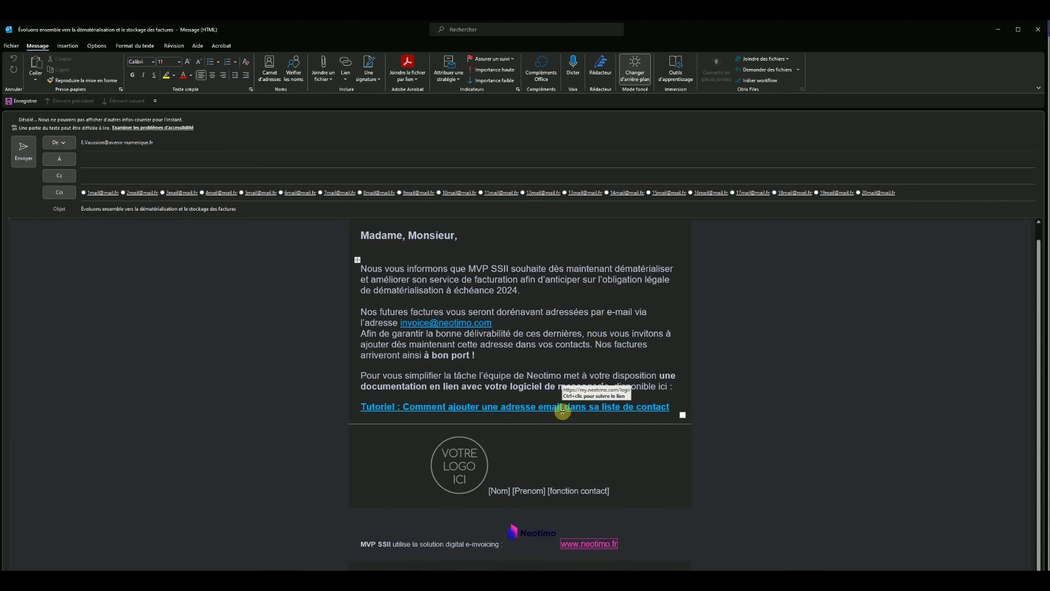
scroll(563, 411, up, 1)
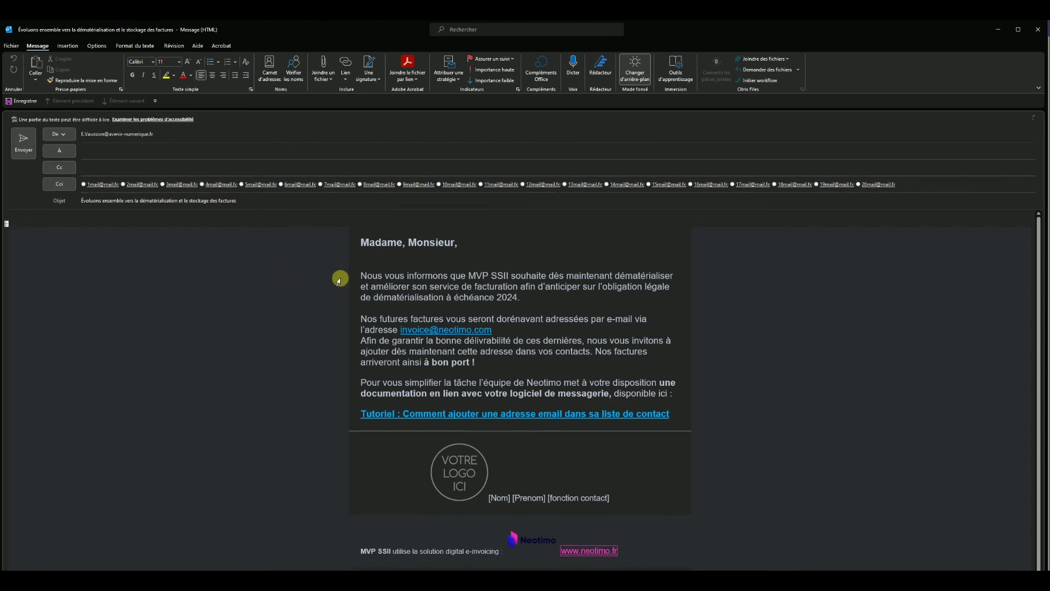
click(1037, 29)
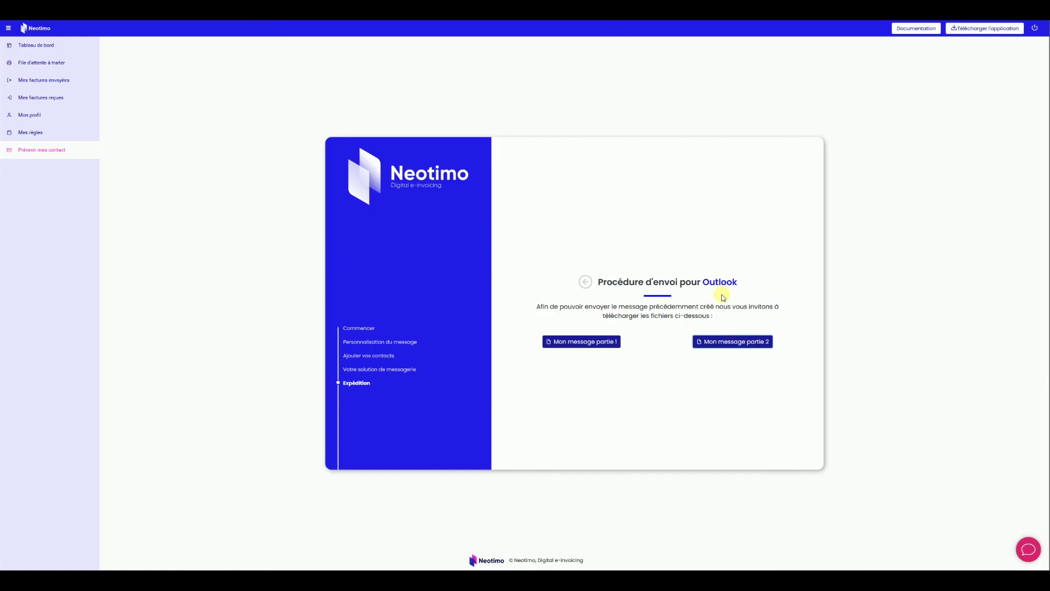